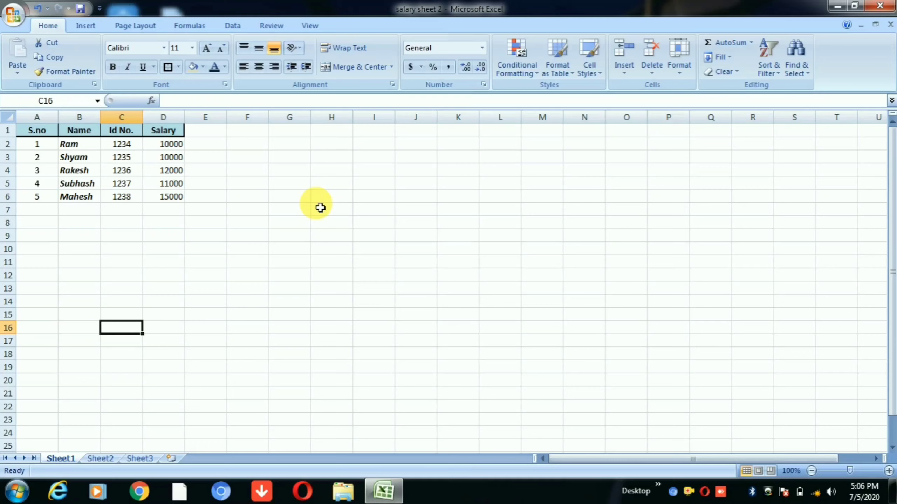
Select the salary table A1:D6 and pick up its formatting with Format Painter
click(44, 132)
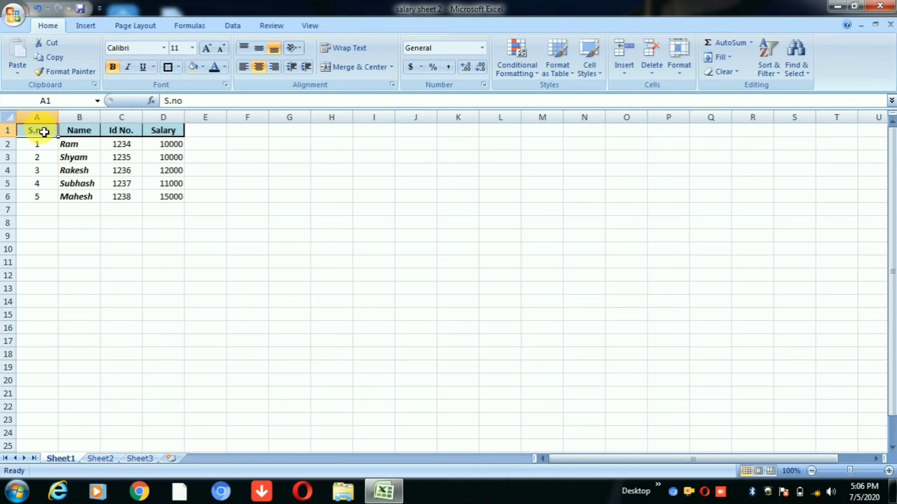
key(shift+Right)
key(shift+Right)
key(shift+Right)
key(shift+Down)
key(shift+Down)
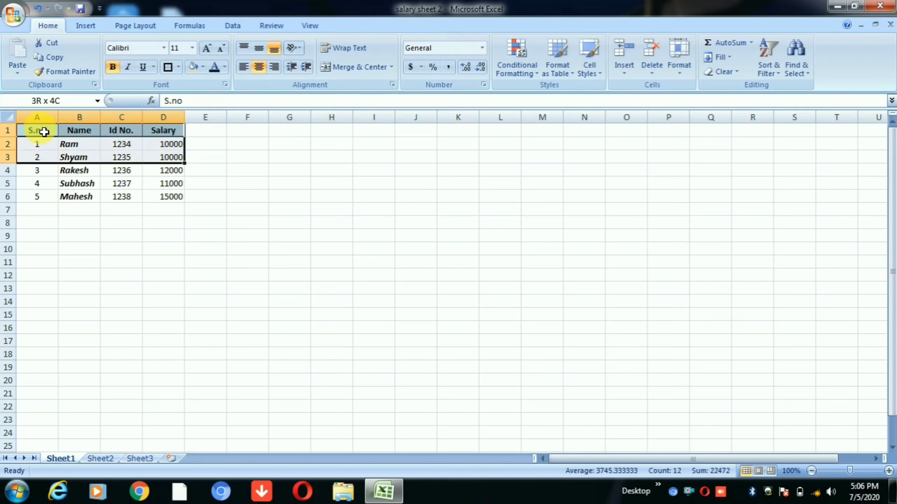
key(shift+Down)
key(shift+Down)
key(shift+Down)
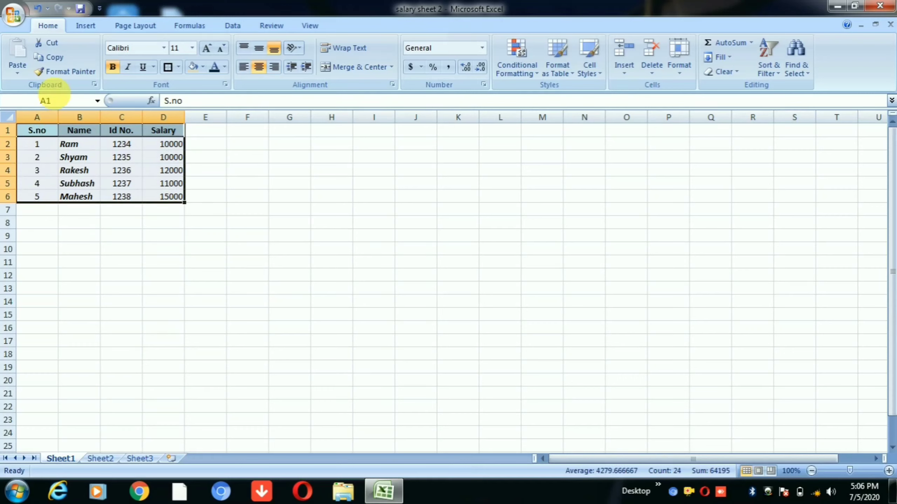
click(62, 72)
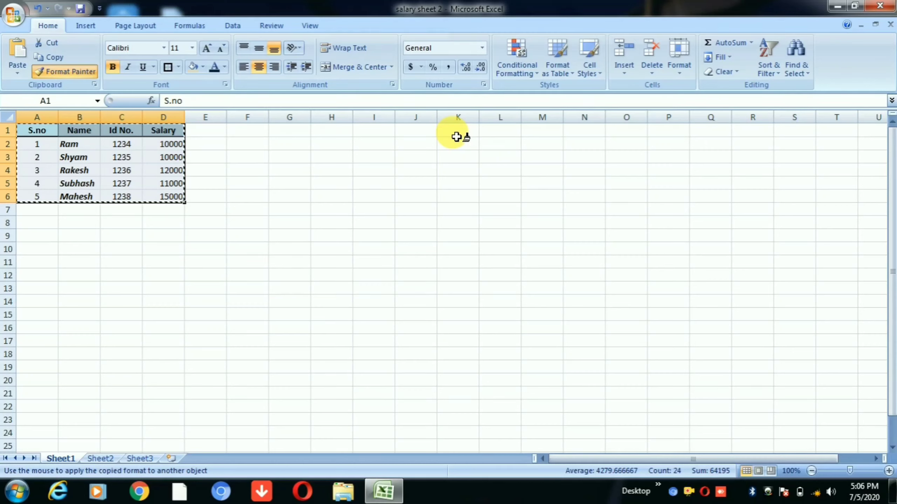
Paint the copied table formatting onto K1:N6
click(457, 137)
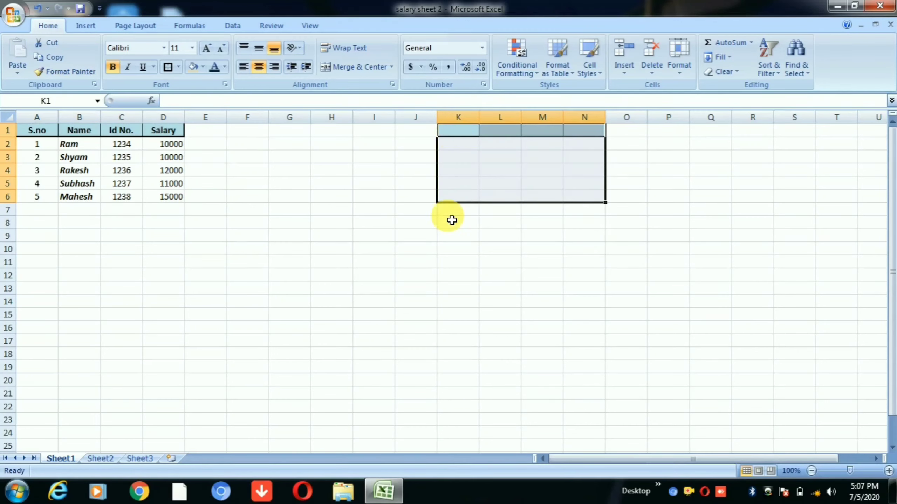
click(447, 241)
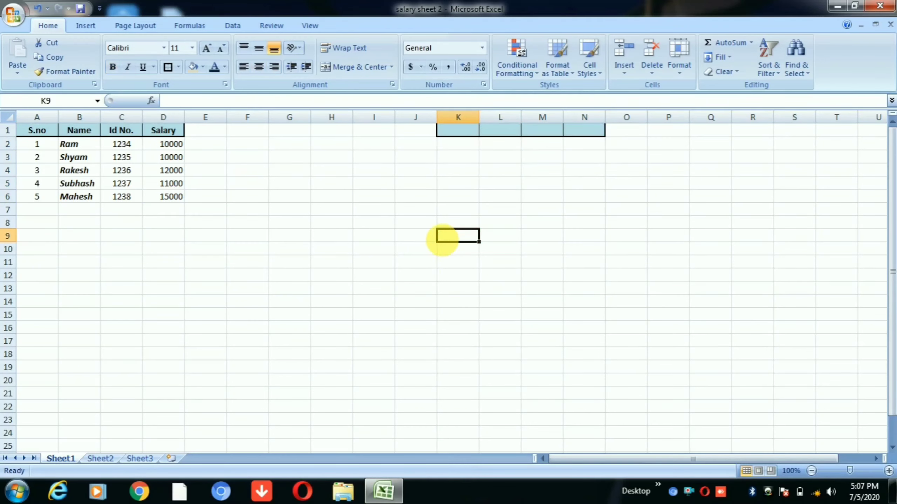
click(472, 157)
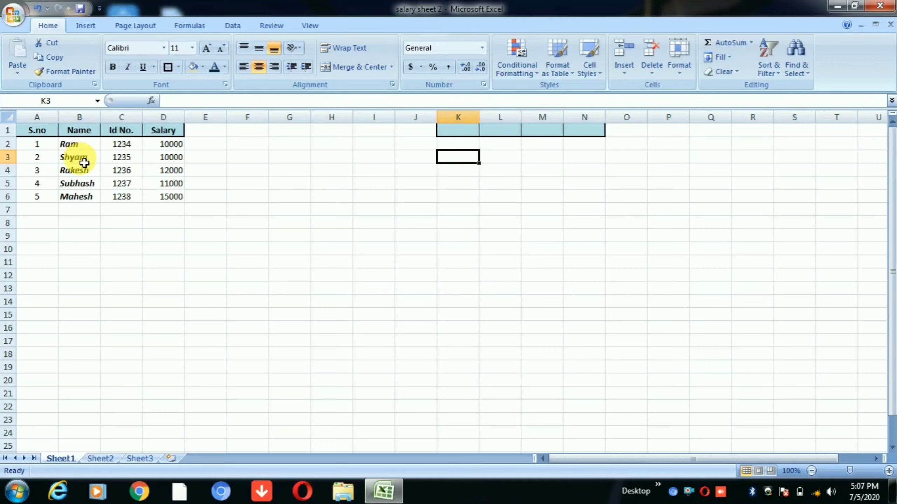
Enter test values in the painted area: shyam in L2, 4 in K3, rtr in M1
click(497, 148)
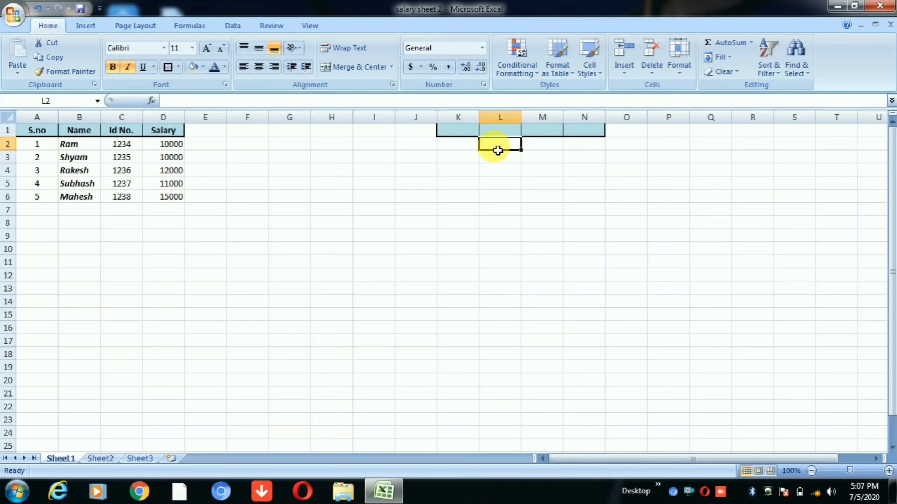
text(shya)
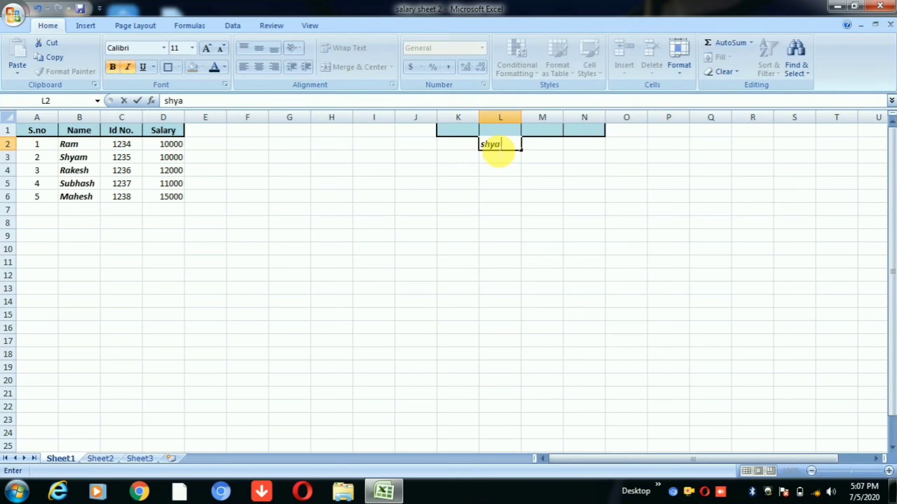
text(m)
key(Return)
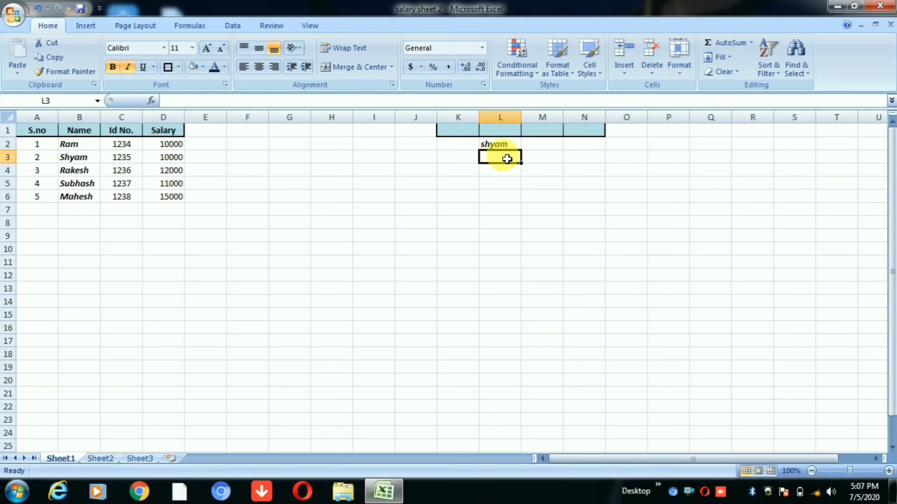
click(503, 145)
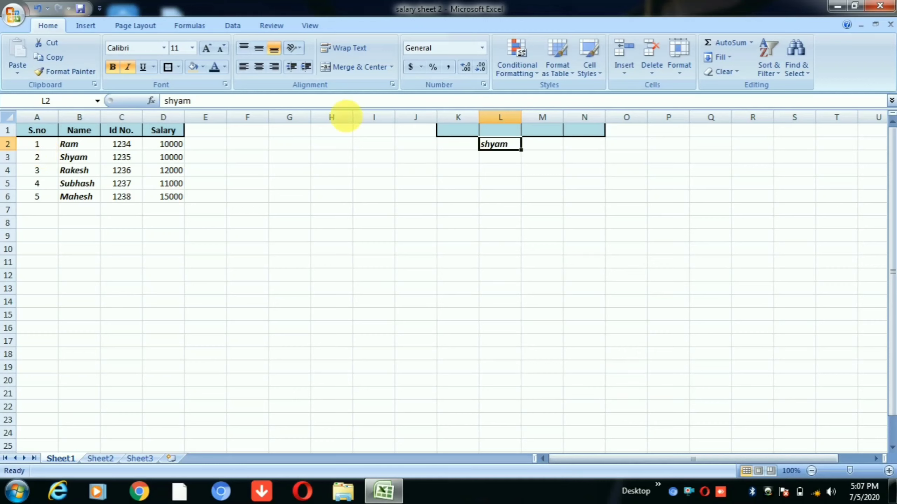
click(459, 169)
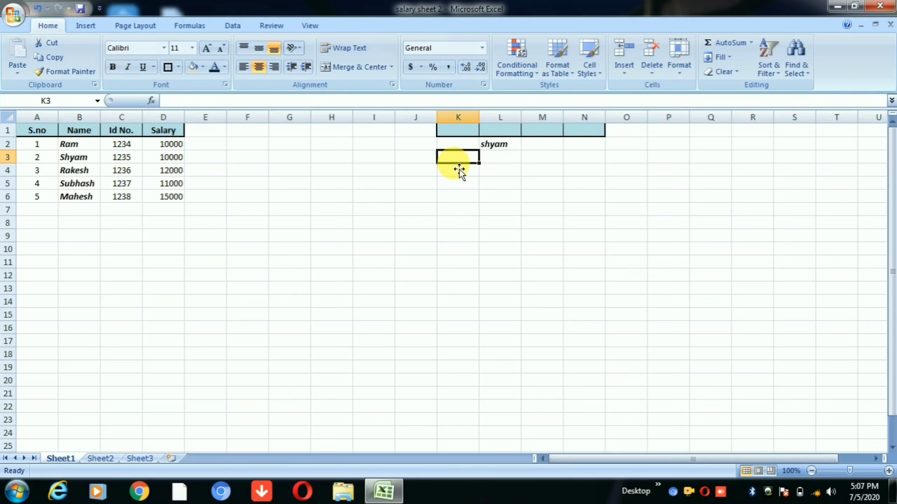
text(4)
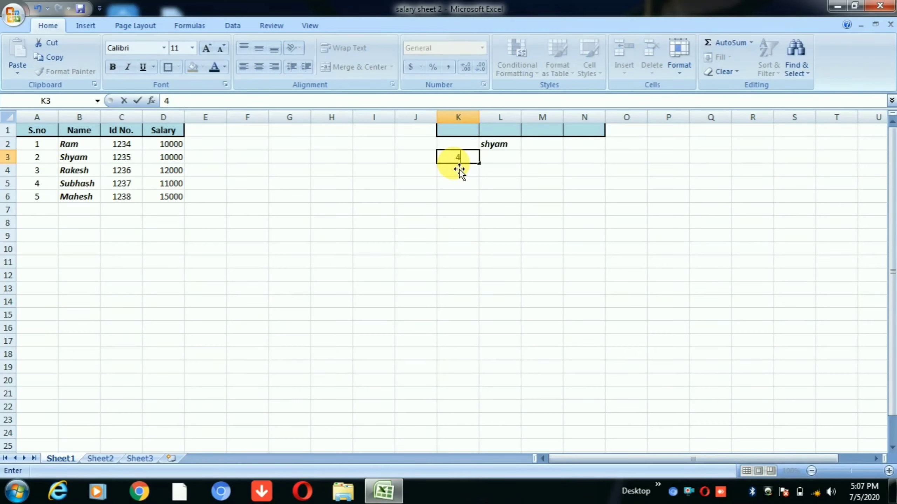
click(459, 169)
click(486, 251)
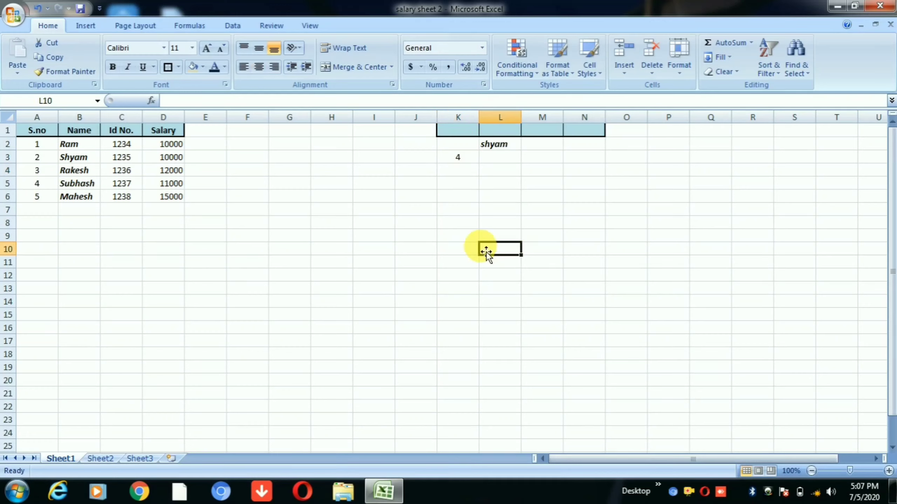
click(540, 133)
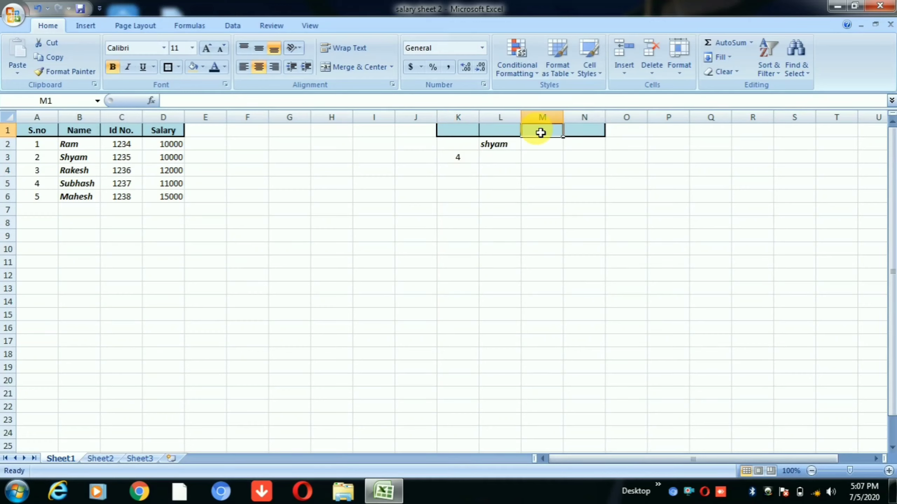
text(rtr)
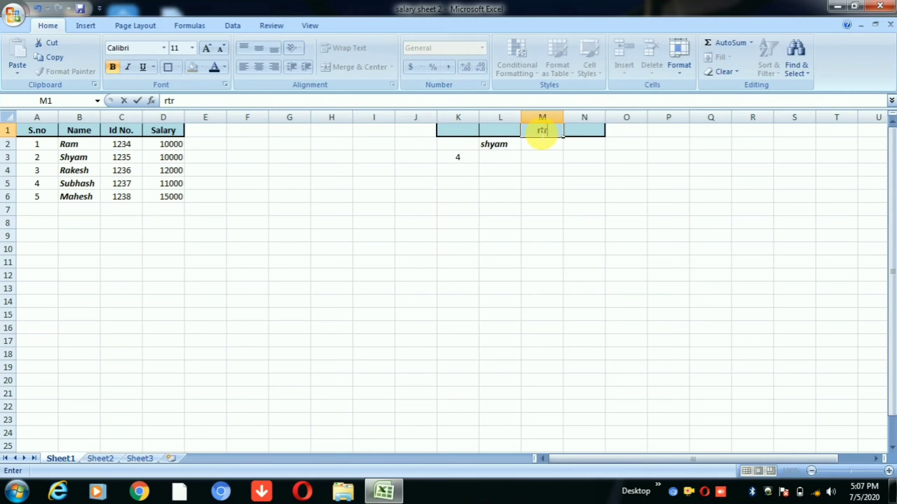
click(544, 228)
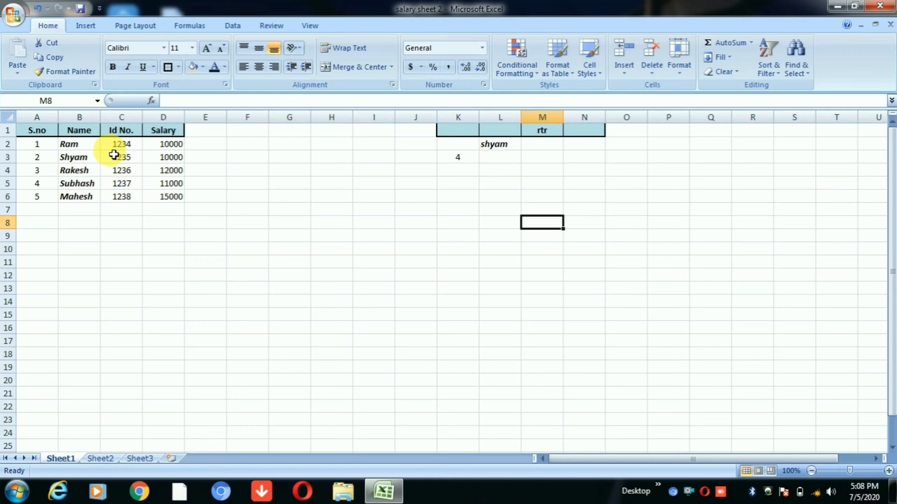
Enter the title 'Salary Sheet' in cell C16
click(128, 332)
text(S)
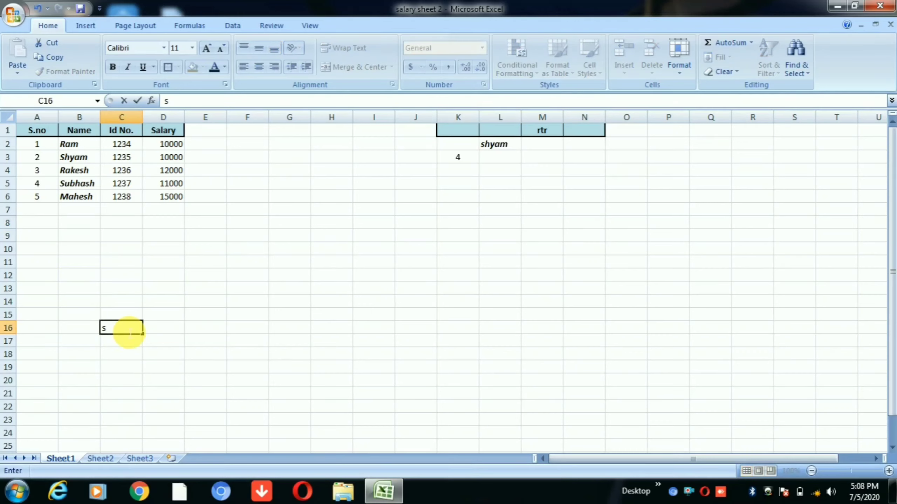
text(alar)
text(y Sh)
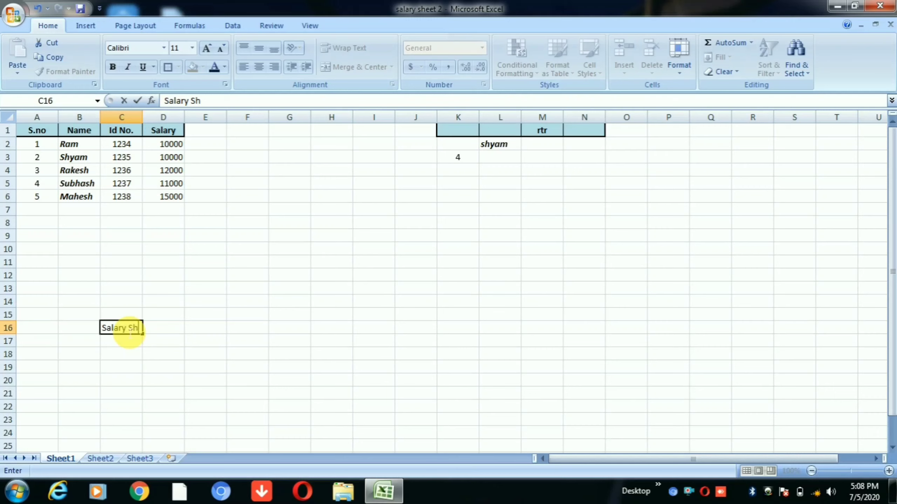
text(eet)
key(Return)
click(128, 331)
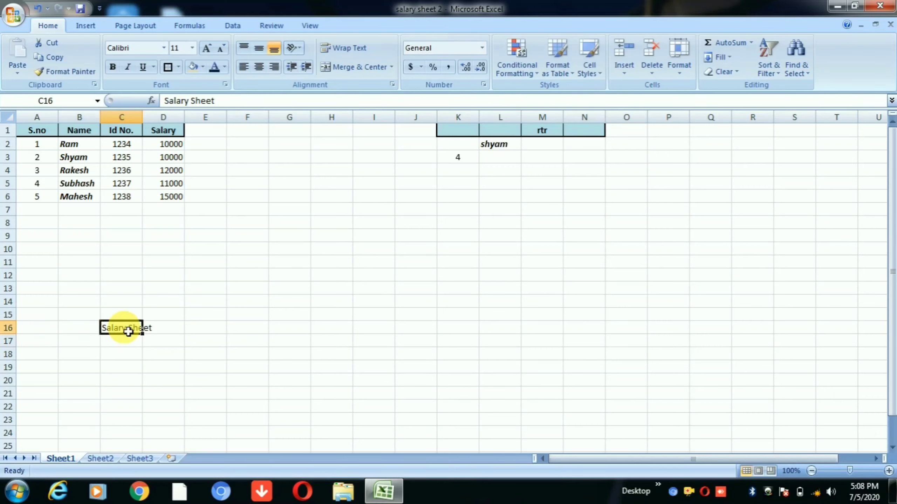
Copy the C16 title and paste it into cell J20 with Ctrl+C and Ctrl+V
key(ctrl+c)
key(Right)
key(Right)
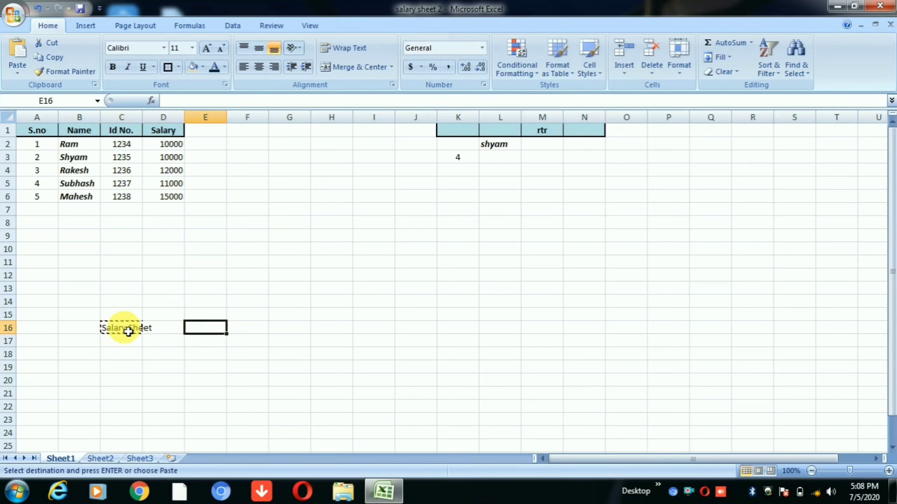
key(Right)
key(Right)
key(Right)
key(Right)
key(Down)
key(Down)
key(Down)
key(Right)
key(Down)
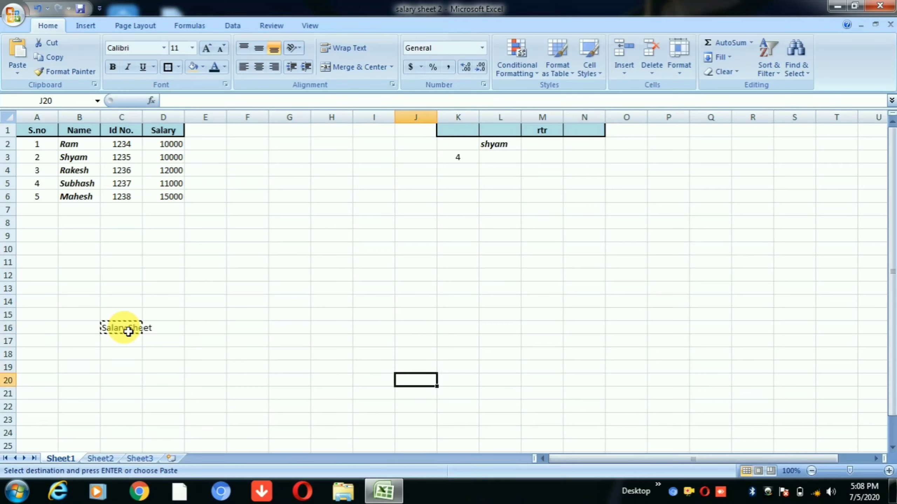
key(ctrl+v)
key(Down)
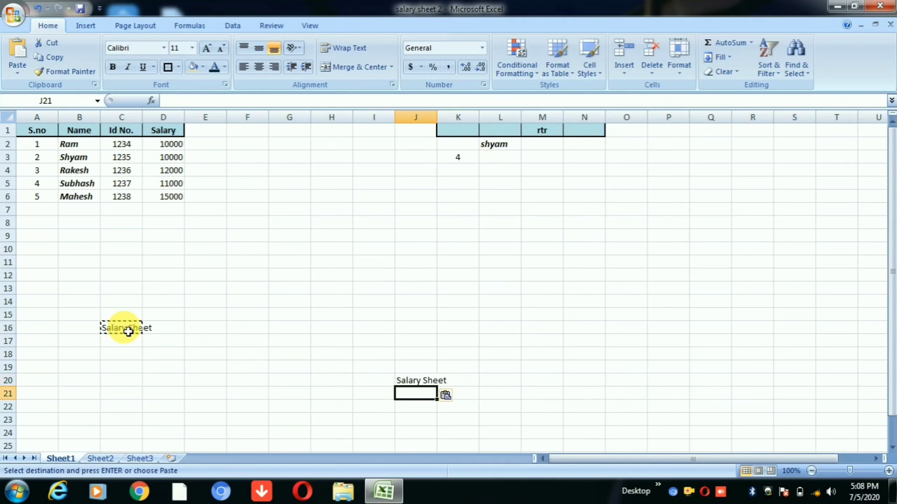
key(Left)
key(F2)
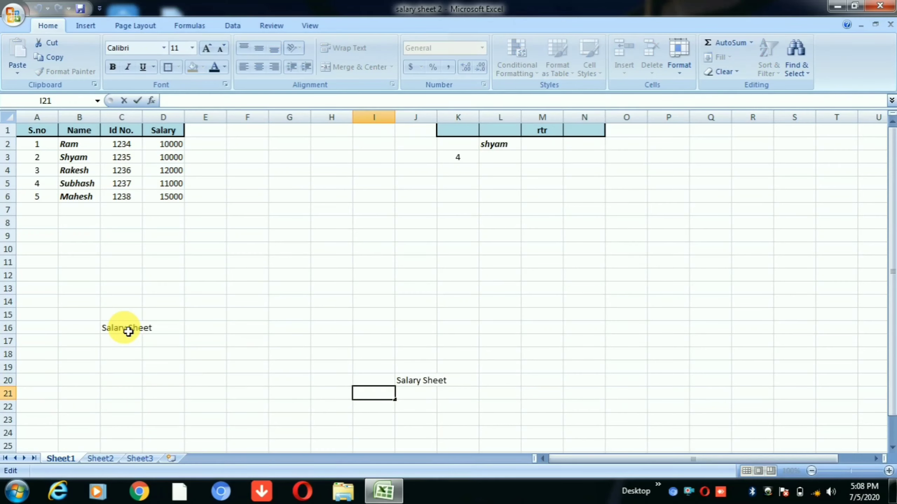
Set the C16 Salary Sheet title's font size to 26 pt
click(134, 336)
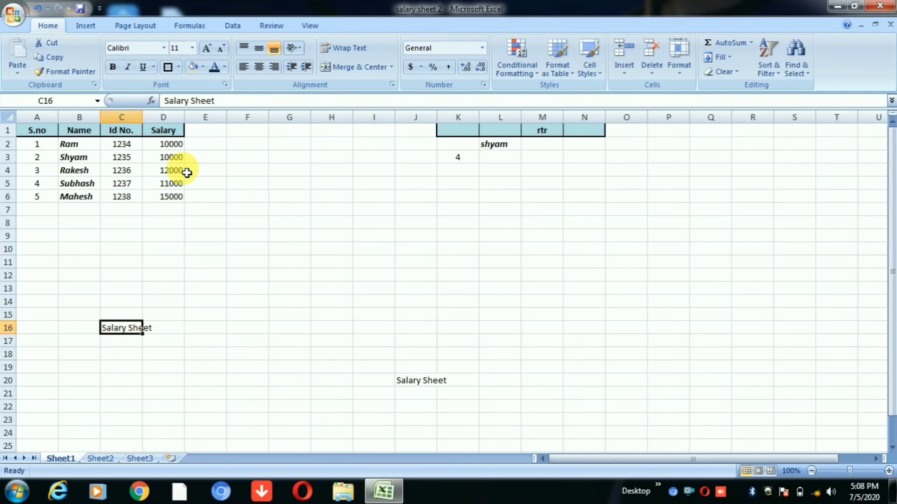
click(207, 50)
click(208, 50)
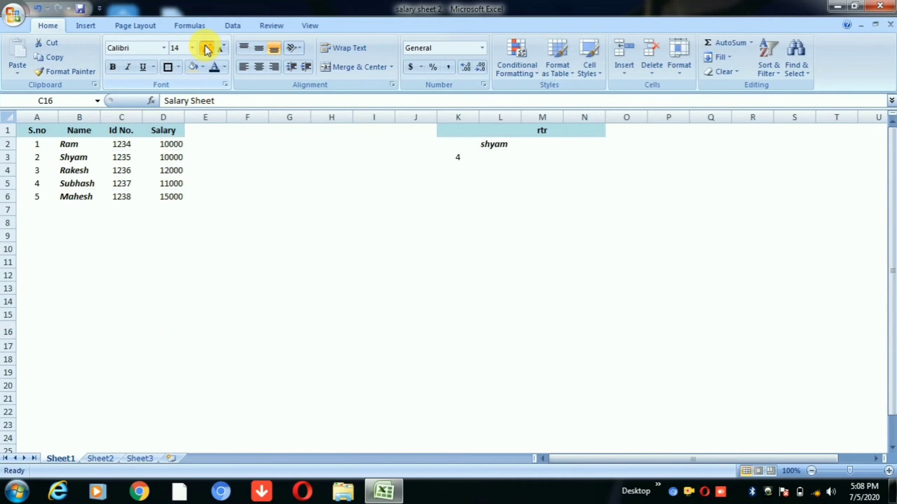
click(208, 49)
click(207, 50)
click(208, 50)
click(207, 50)
click(208, 50)
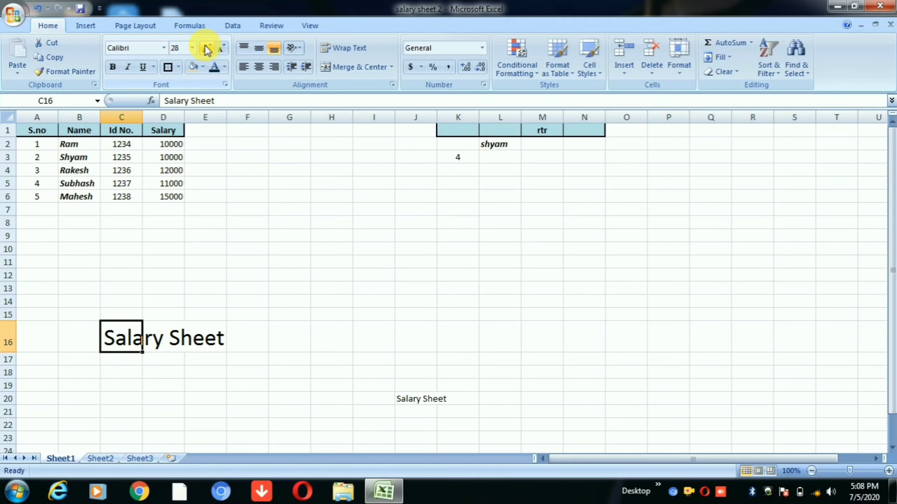
click(221, 50)
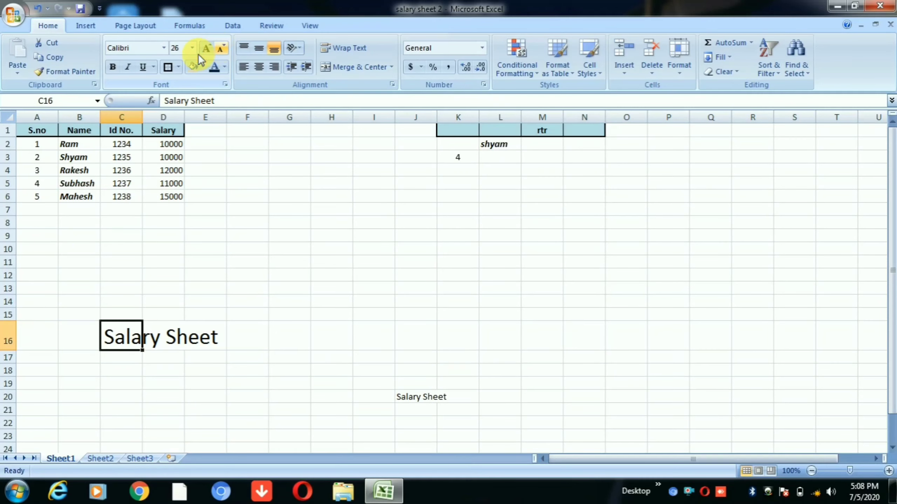
Make the title bold and italic with a border, a tan fill and dark font colour
click(114, 67)
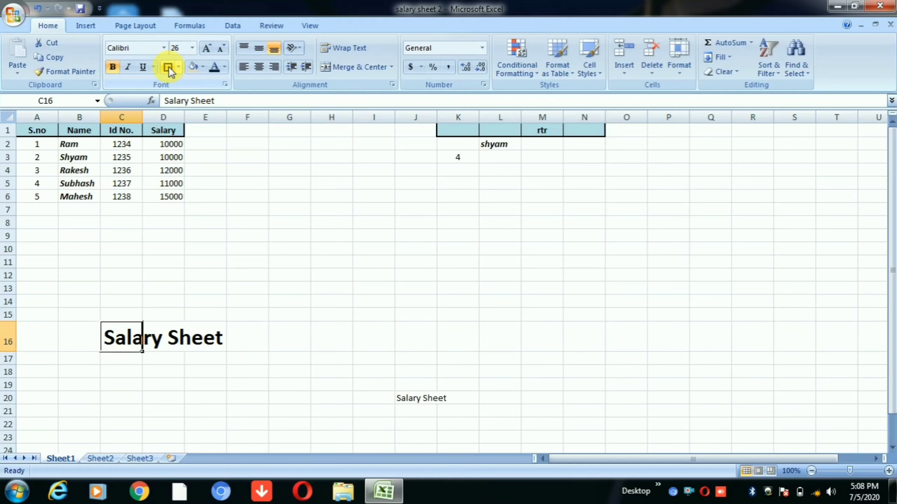
click(169, 69)
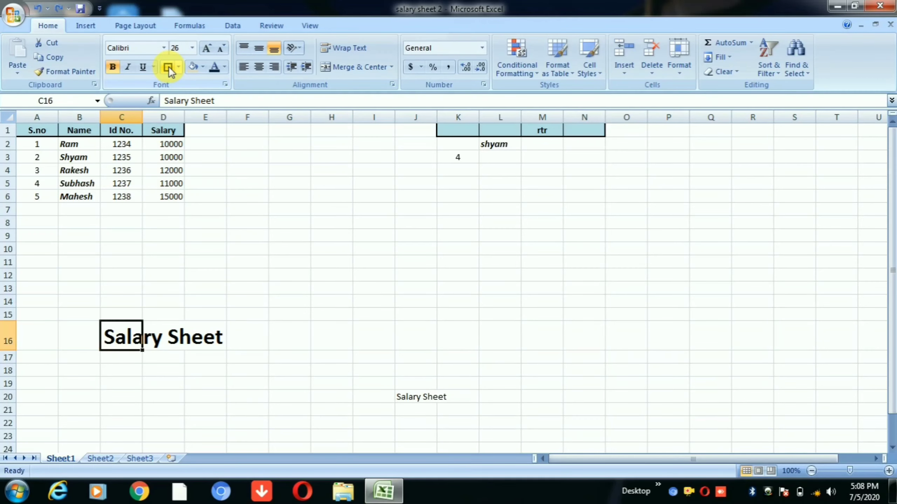
key(shift+Right)
key(shift+Right)
key(shift+Right)
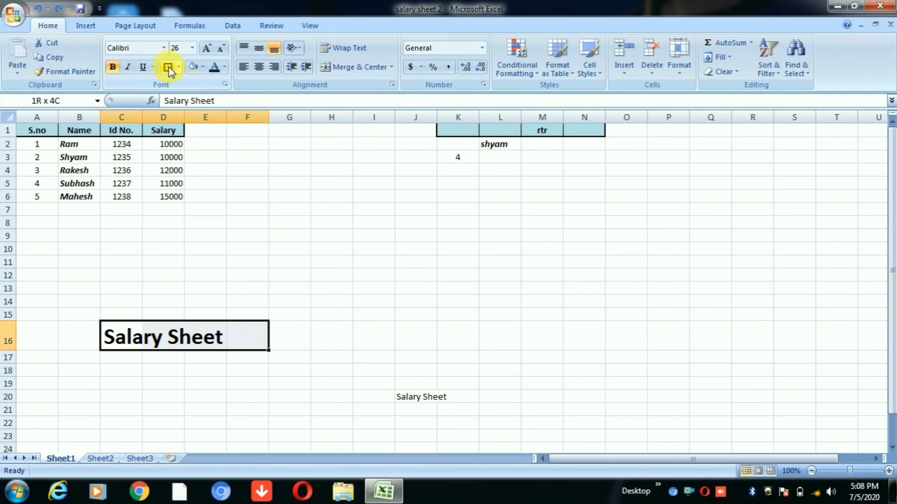
key(shift+Left)
click(168, 68)
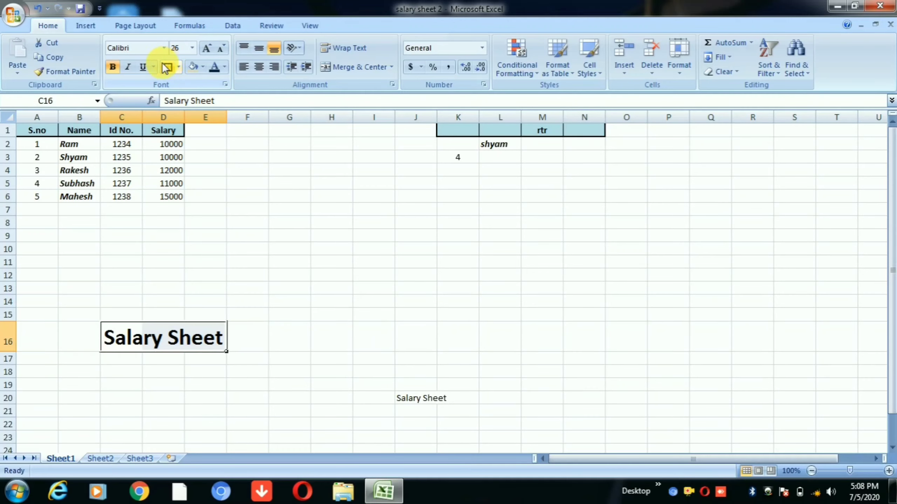
click(133, 67)
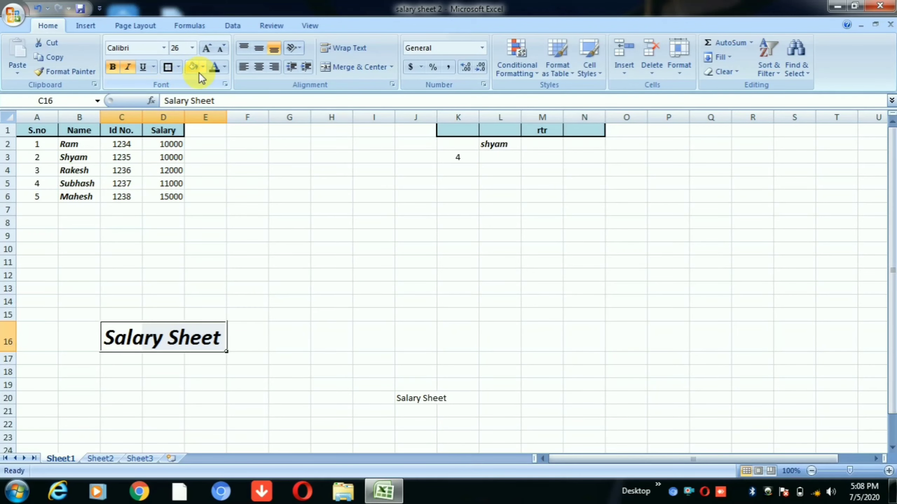
click(191, 68)
click(225, 68)
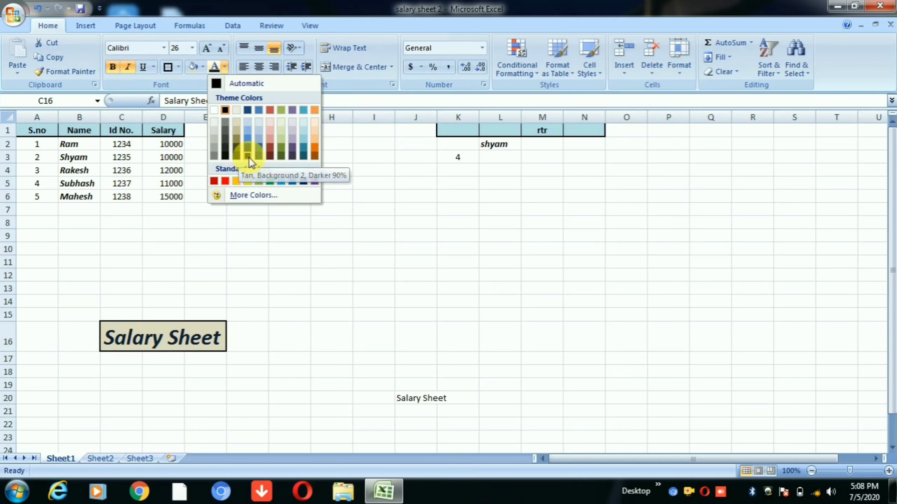
click(248, 157)
click(265, 282)
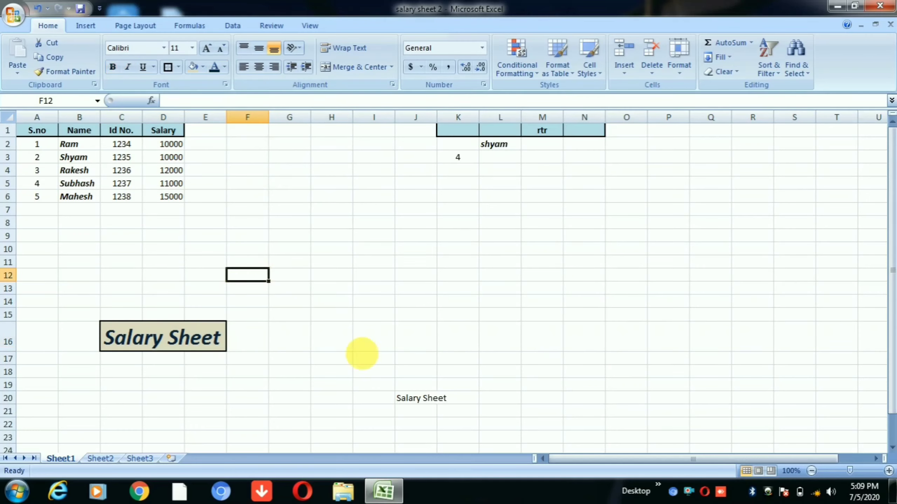
Copy the C16:E16 title formatting onto the Salary Sheet text in J20 with Format Painter
click(362, 358)
click(202, 350)
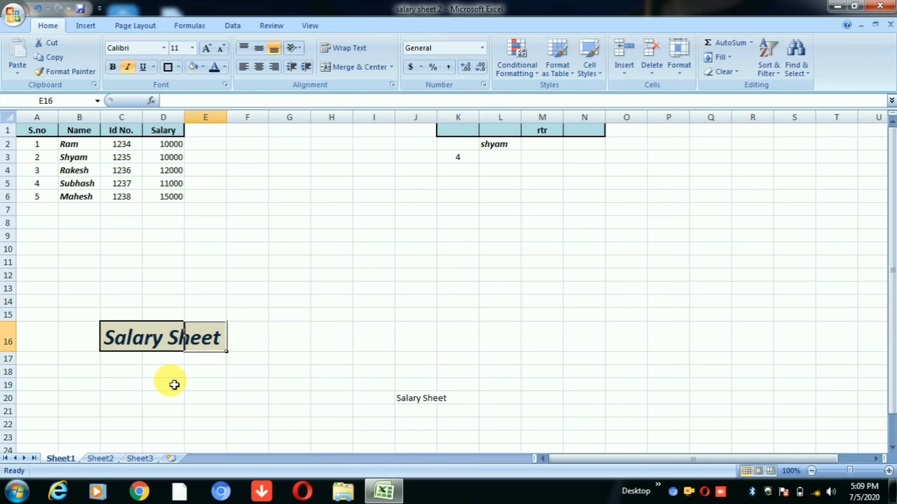
click(164, 425)
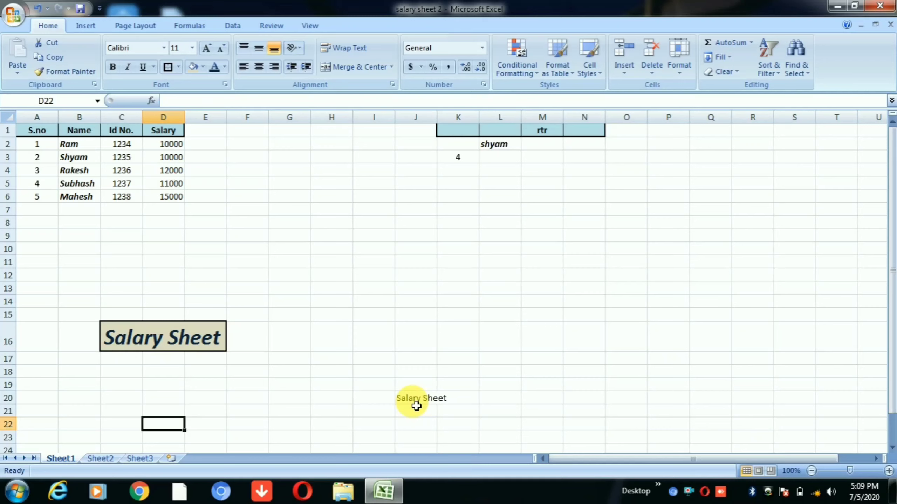
click(136, 340)
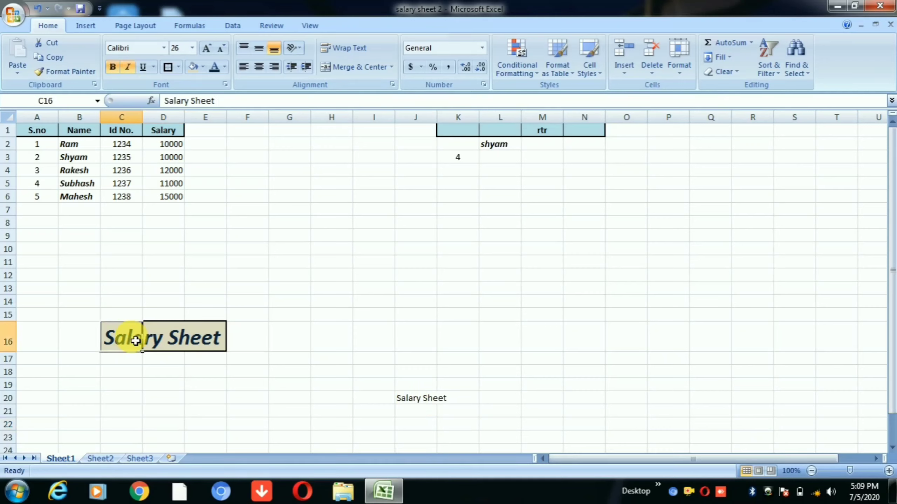
key(shift+Right)
key(shift+Right)
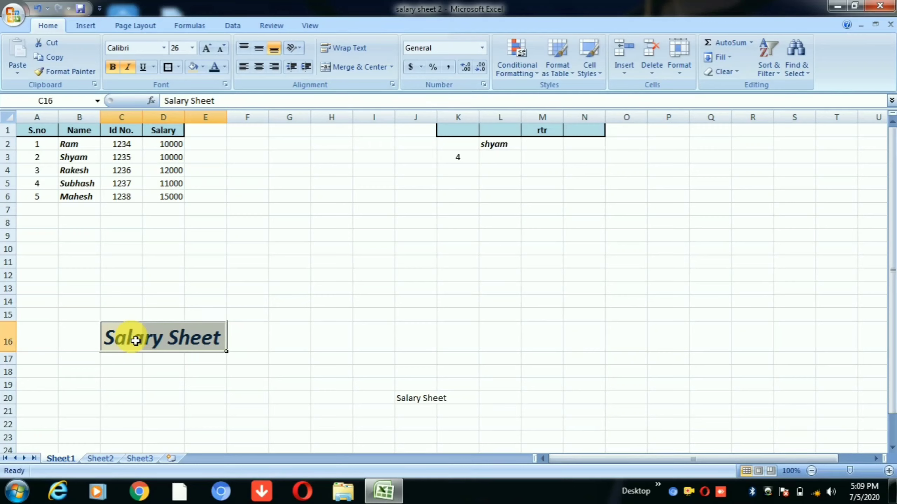
click(73, 73)
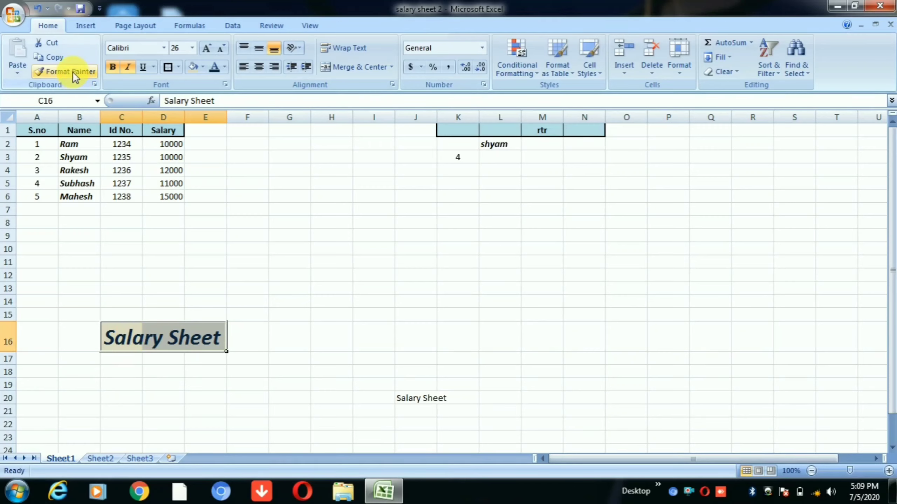
click(73, 71)
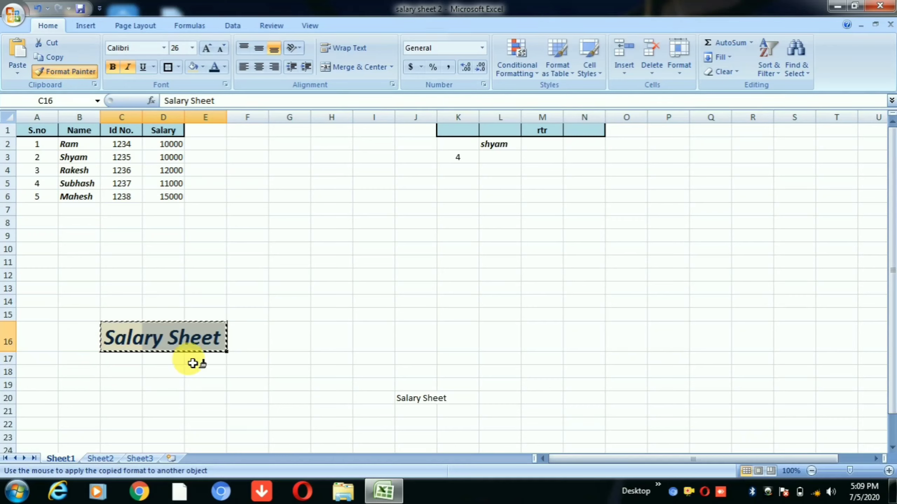
click(413, 404)
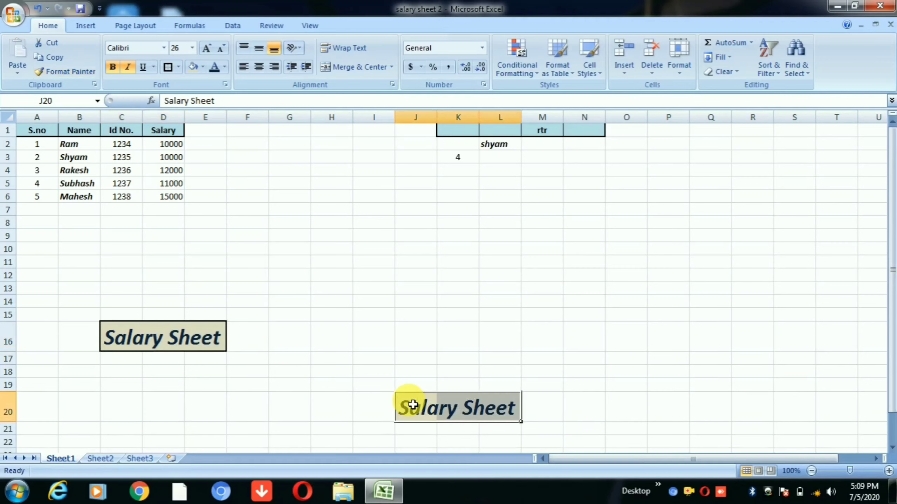
Type the unformatted text 'salary sheet' into cell L13
click(366, 342)
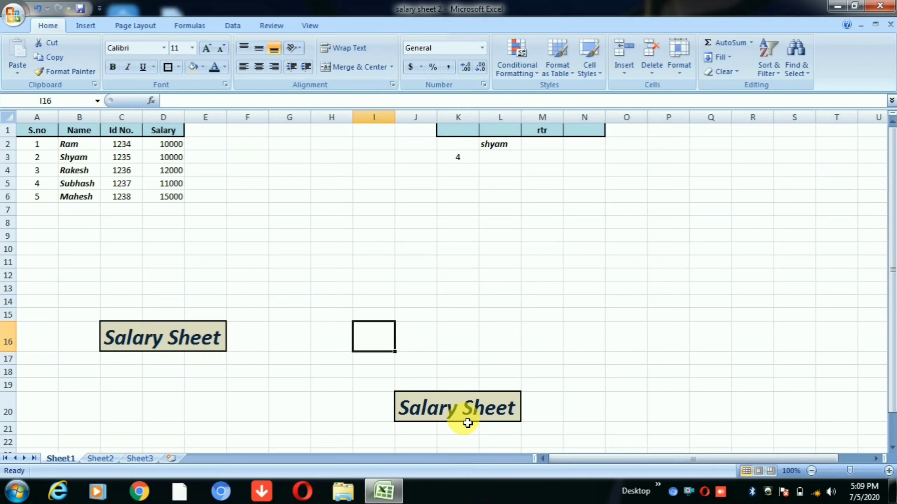
key(Up)
key(Up)
key(Right)
key(Right)
key(Up)
key(Right)
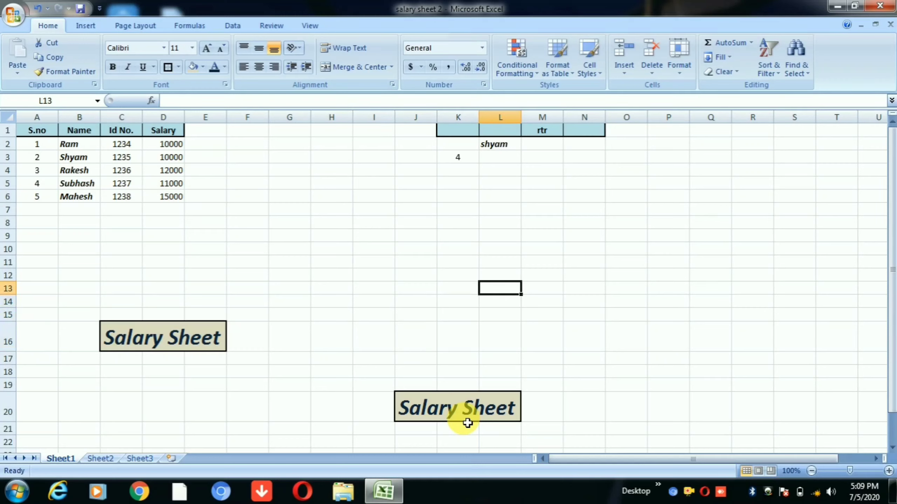
text(s)
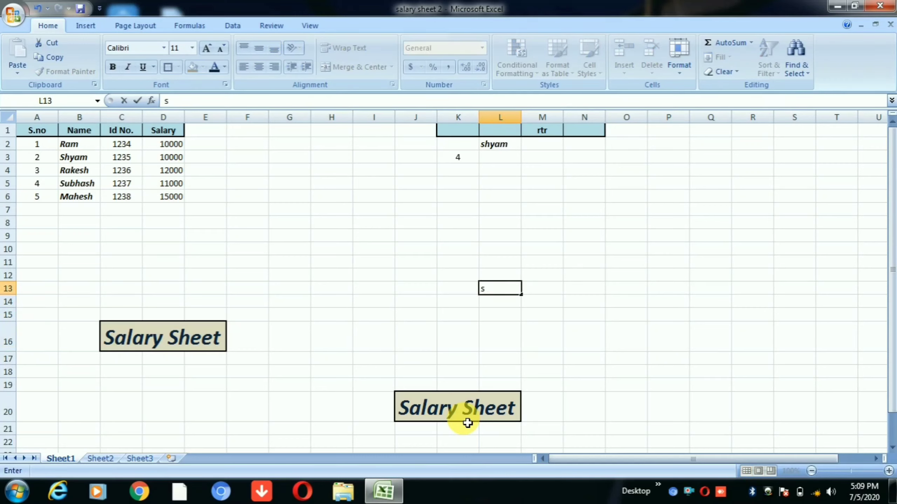
text(alary)
text( sheet)
key(Return)
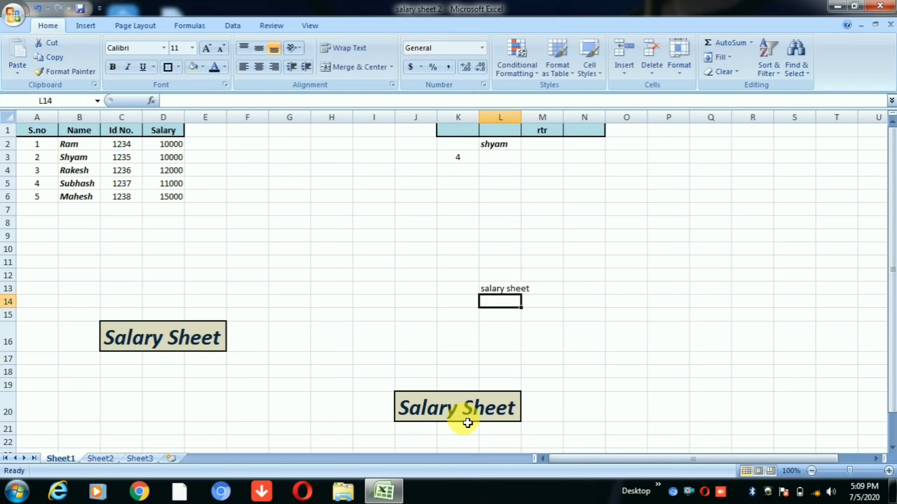
key(Down)
key(Left)
key(Left)
key(Left)
key(Left)
key(Left)
key(Right)
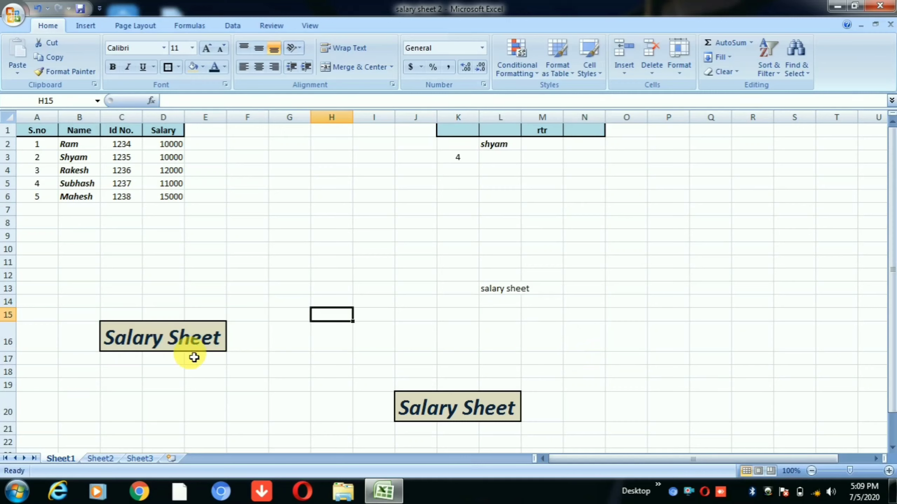
Paint the C16:E16 title formatting onto L13 using the Alt+H+F+P shortcut
click(176, 339)
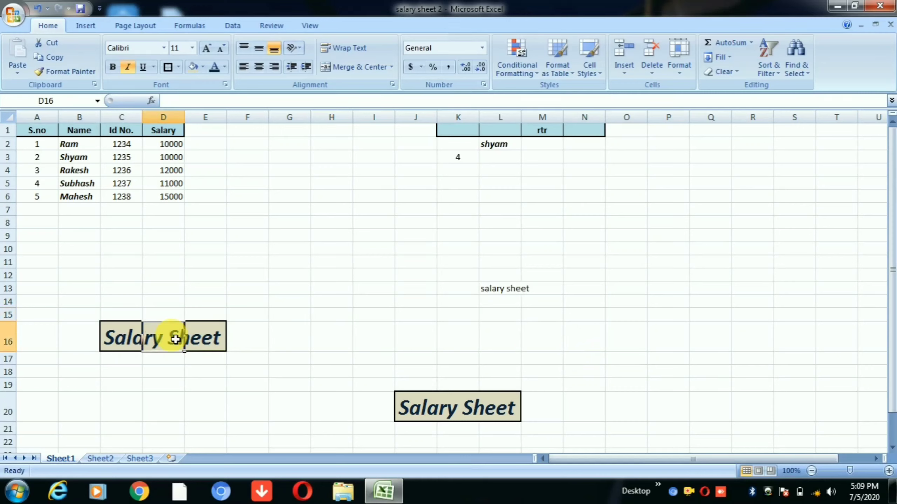
click(135, 339)
key(shift+Right)
key(shift+Right)
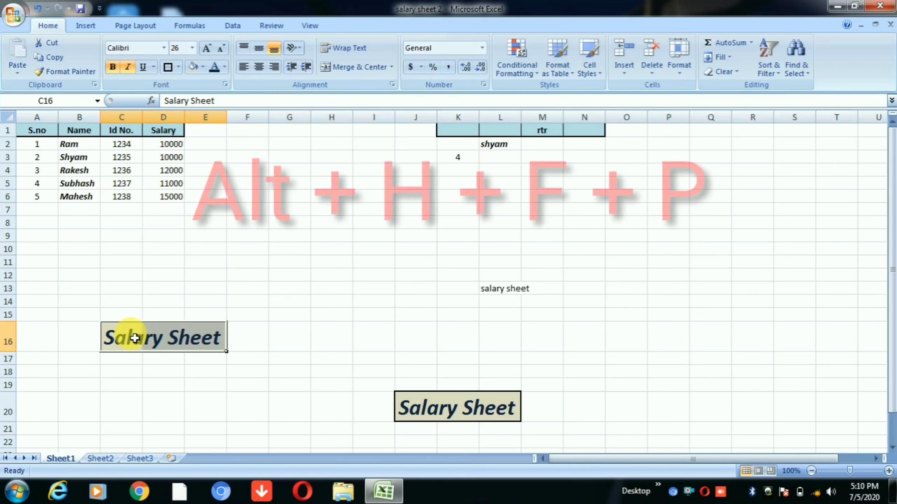
key(alt)
key(h)
key(f)
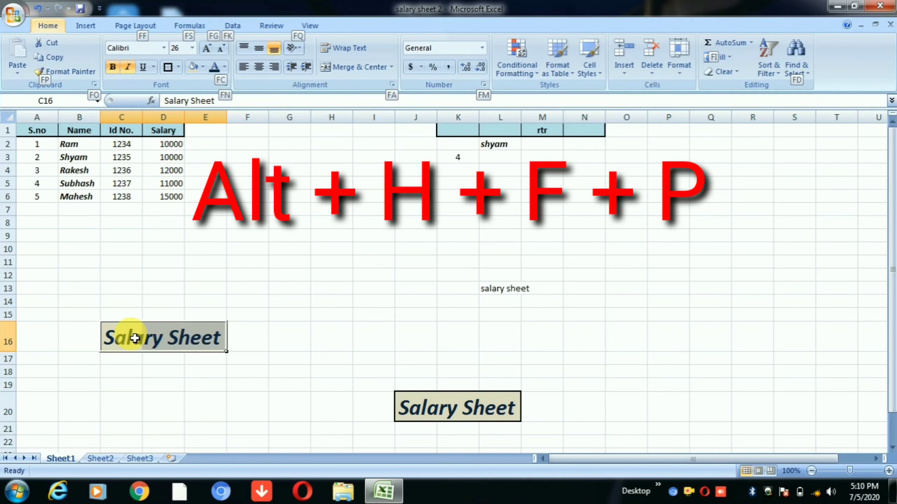
key(p)
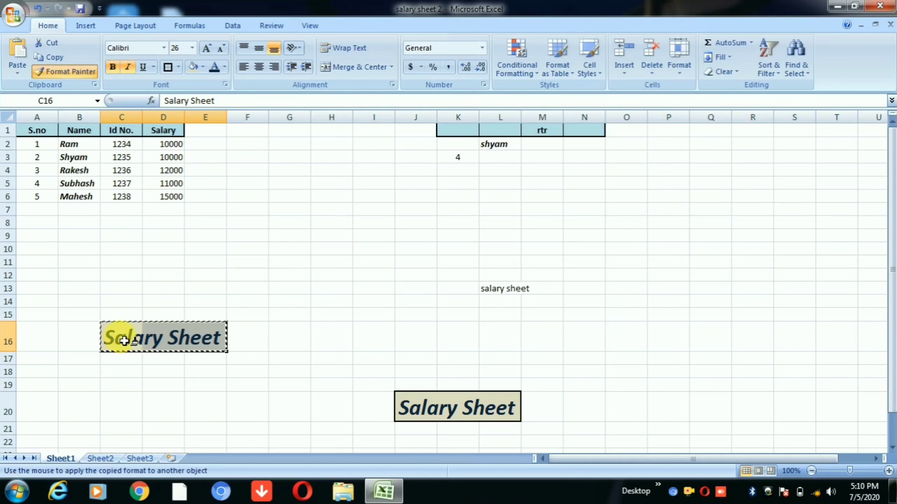
click(498, 291)
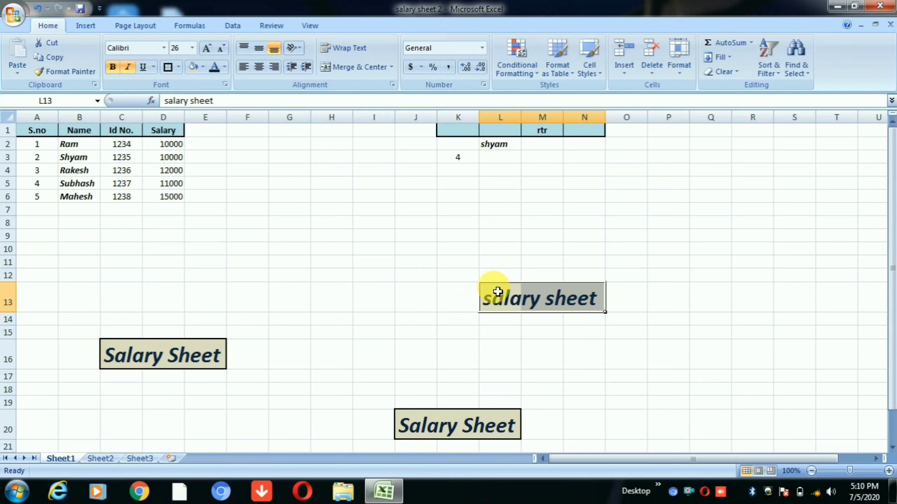
click(373, 320)
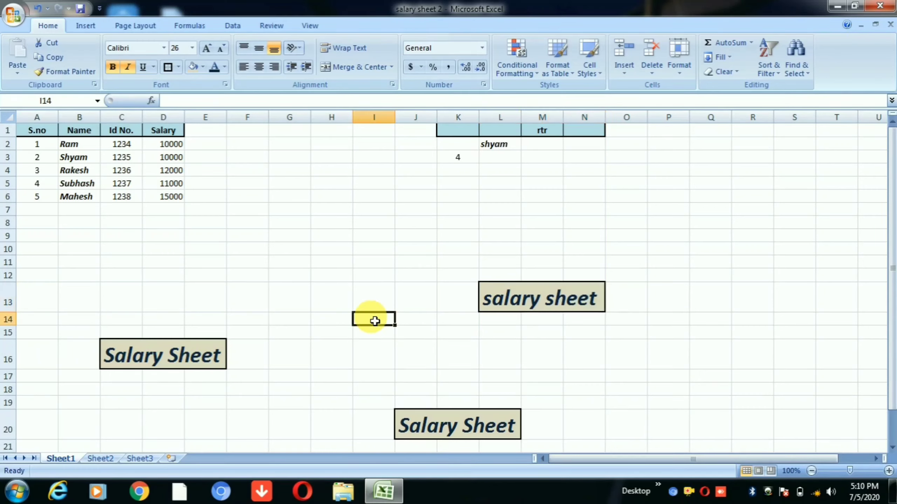